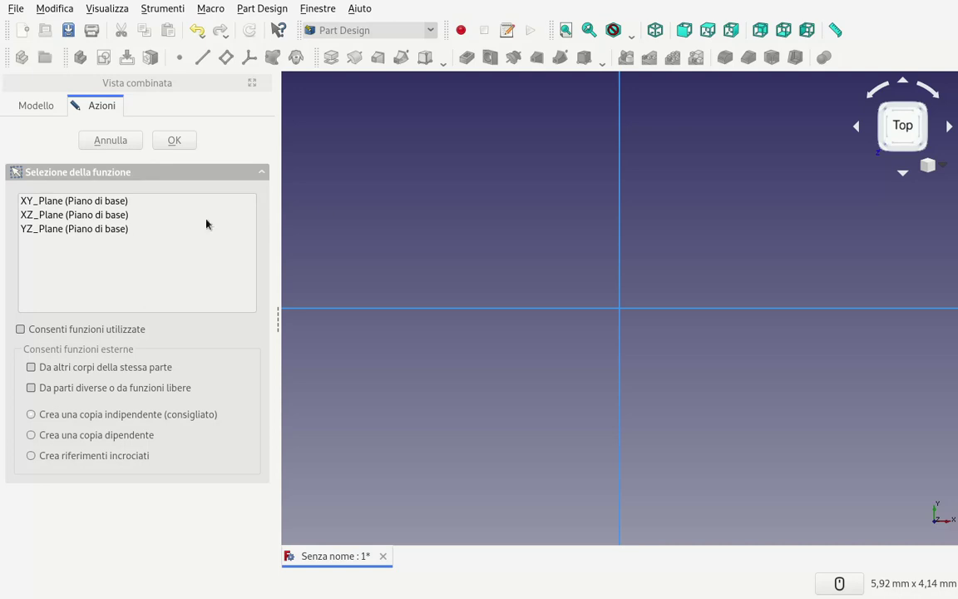
Step: Choose XY_Plane in the feature selection and confirm to start an empty sketch on it
scroll(379, 237, "down", 5)
scroll(378, 237, "down", 3)
scroll(378, 237, "down", 2)
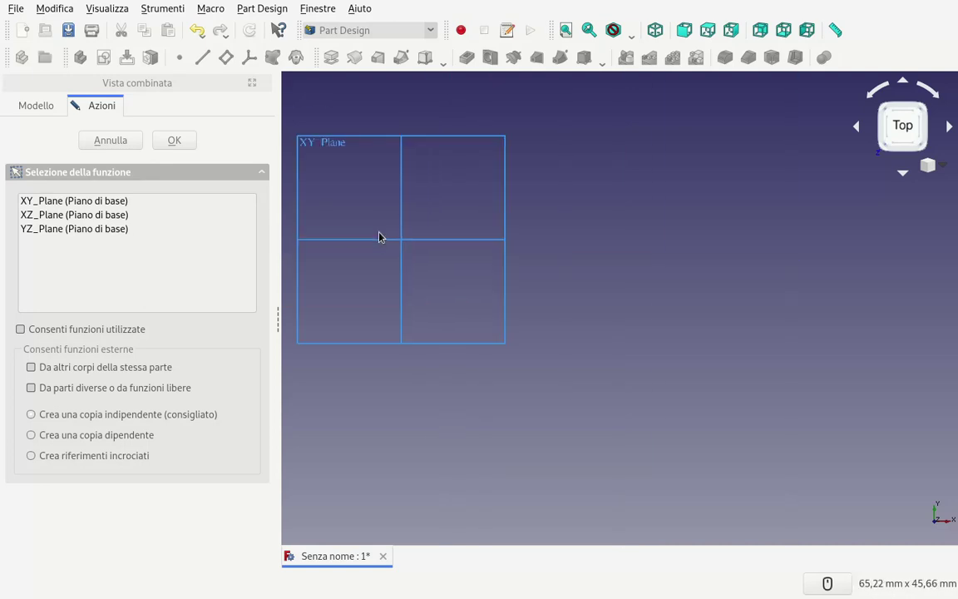
left_click(306, 143)
left_click(157, 142)
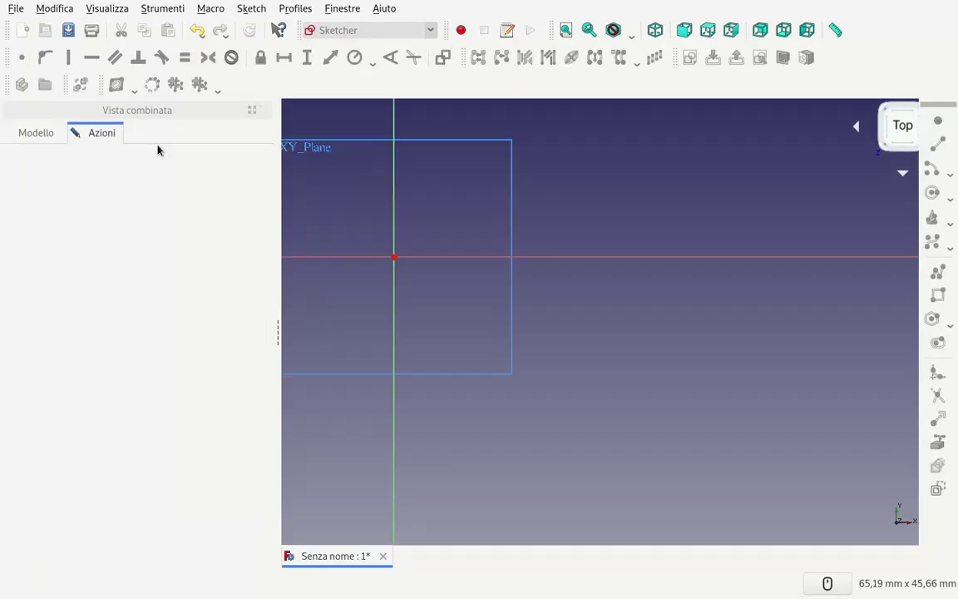
scroll(404, 203, "down", 3)
scroll(366, 184, "down", 3)
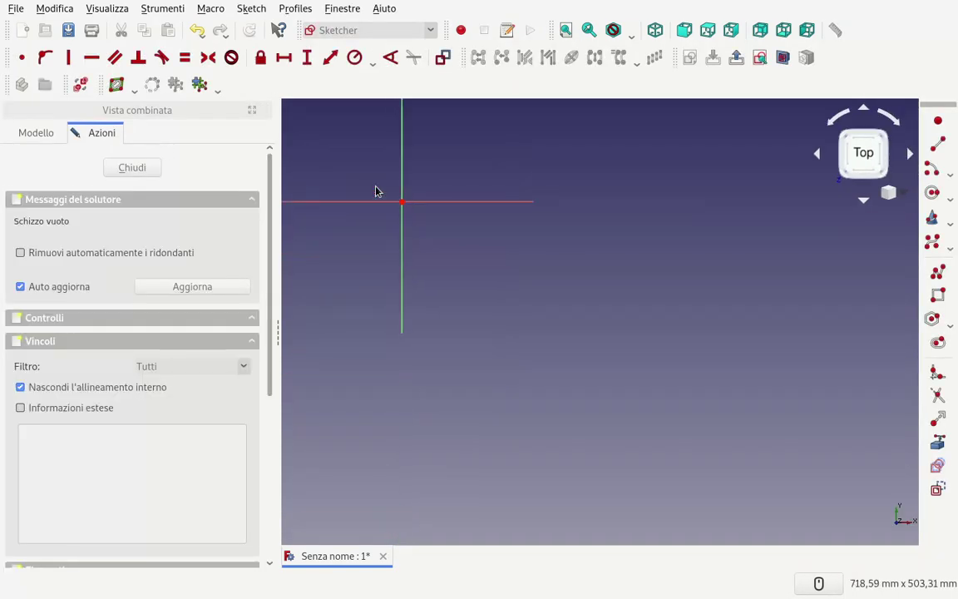
scroll(341, 186, "up", 5)
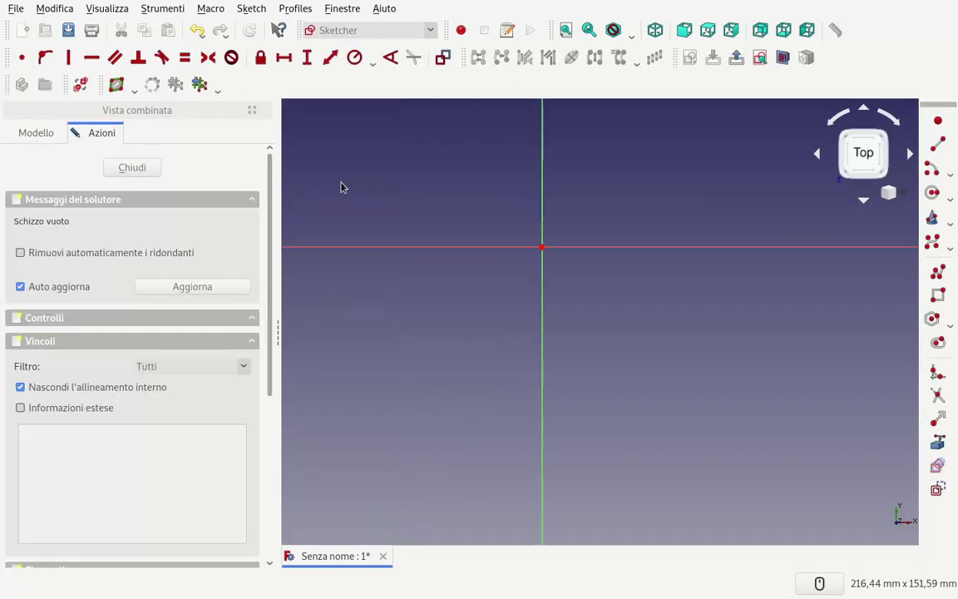
scroll(341, 186, "up", 4)
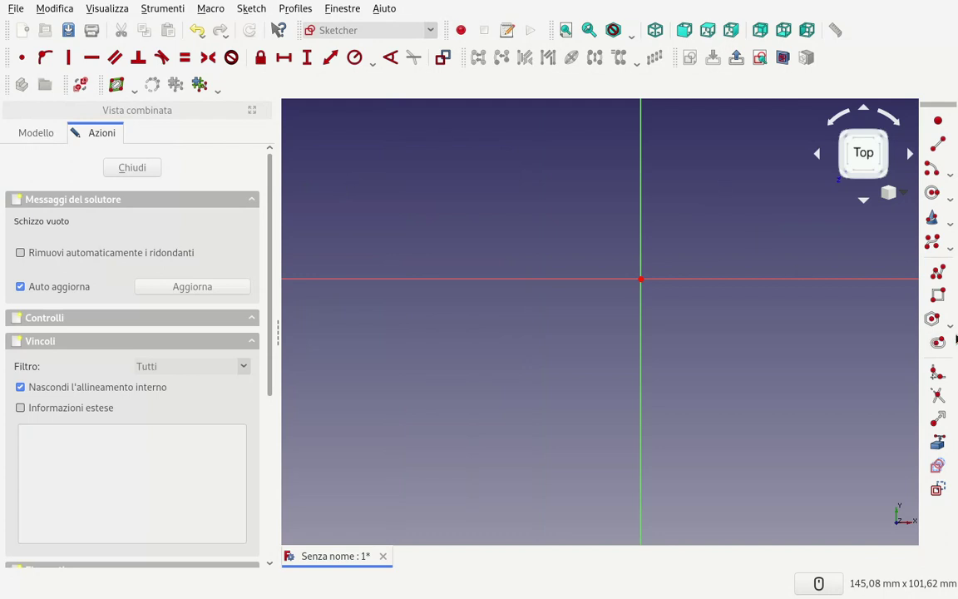
Step: Draw a rectangle with opposite corners on either side of the origin
left_click(937, 294)
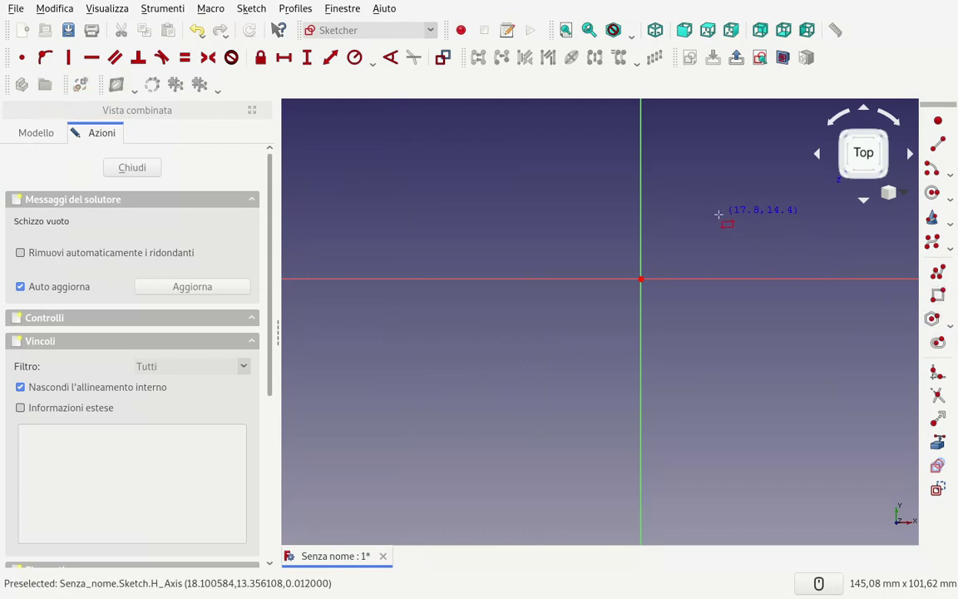
left_click(730, 204)
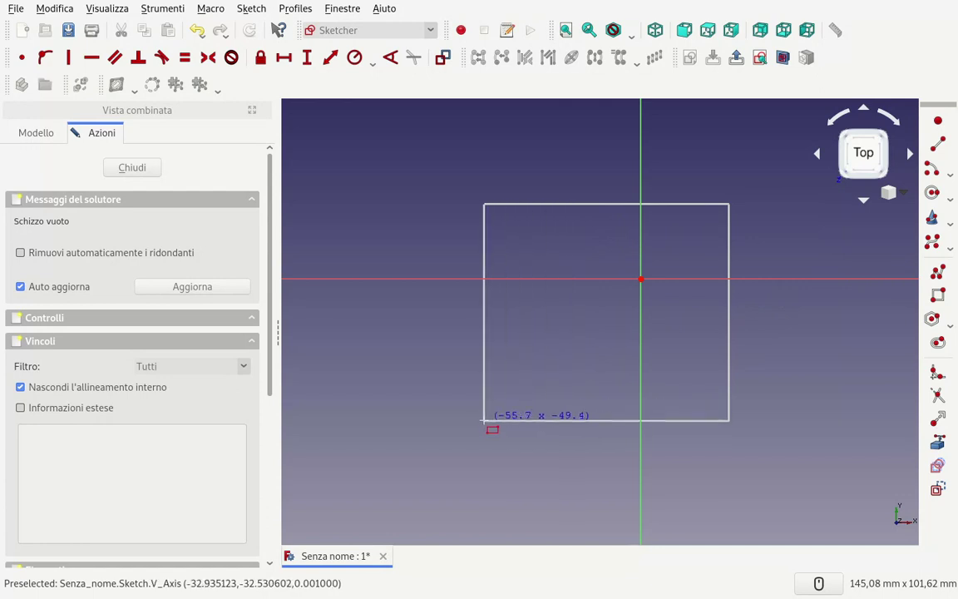
left_click(482, 420)
right_click(445, 381)
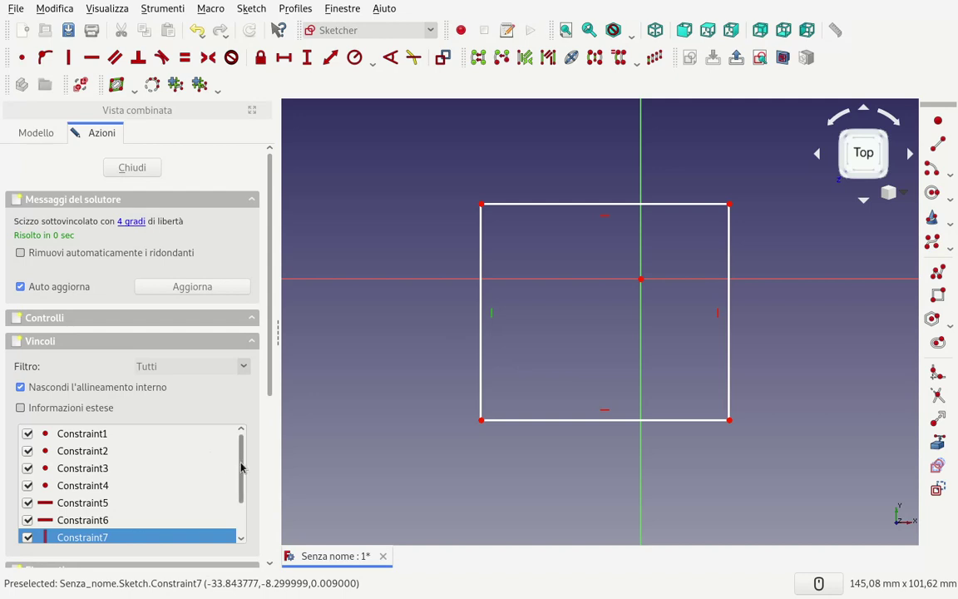
Step: Delete Constraint5–8 so only the four corner coincidences remain
left_click_drag(240, 467, 237, 497)
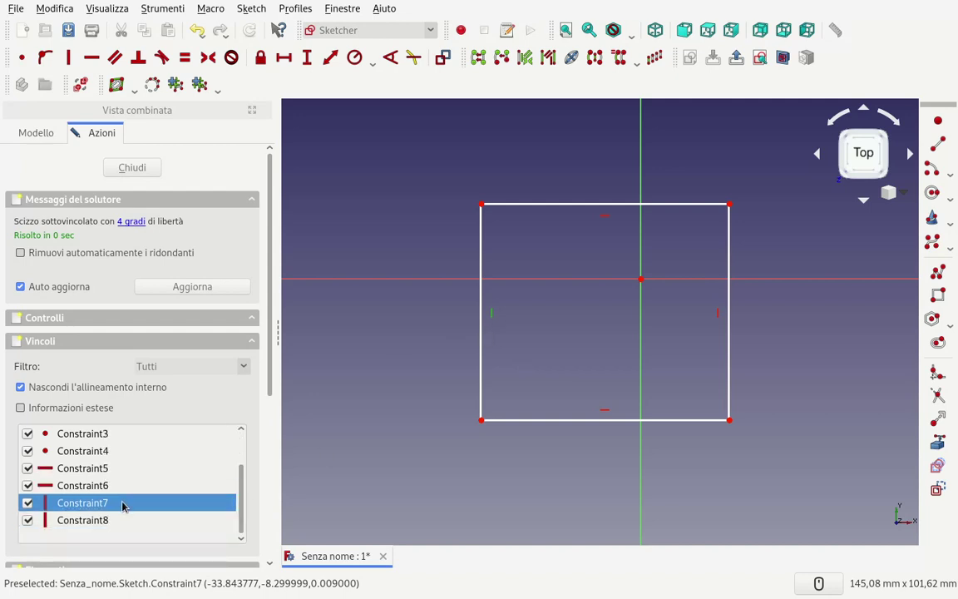
key("Delete")
left_click(96, 522)
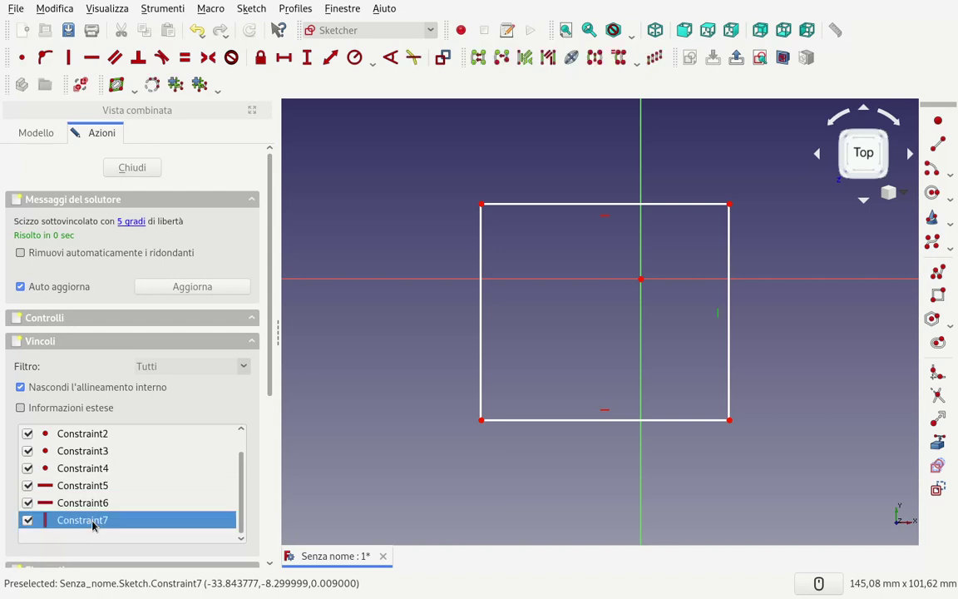
key("Delete")
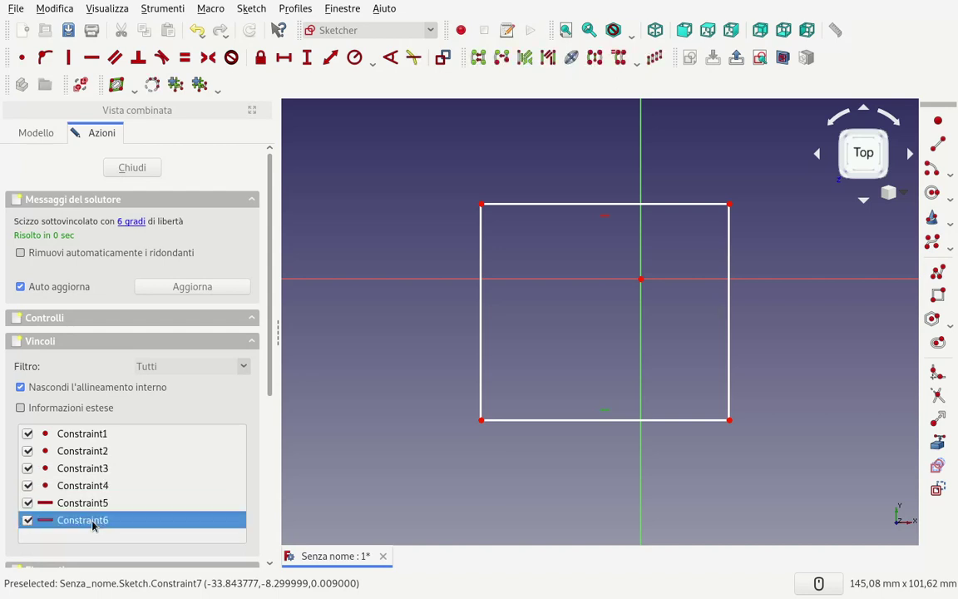
key("Delete")
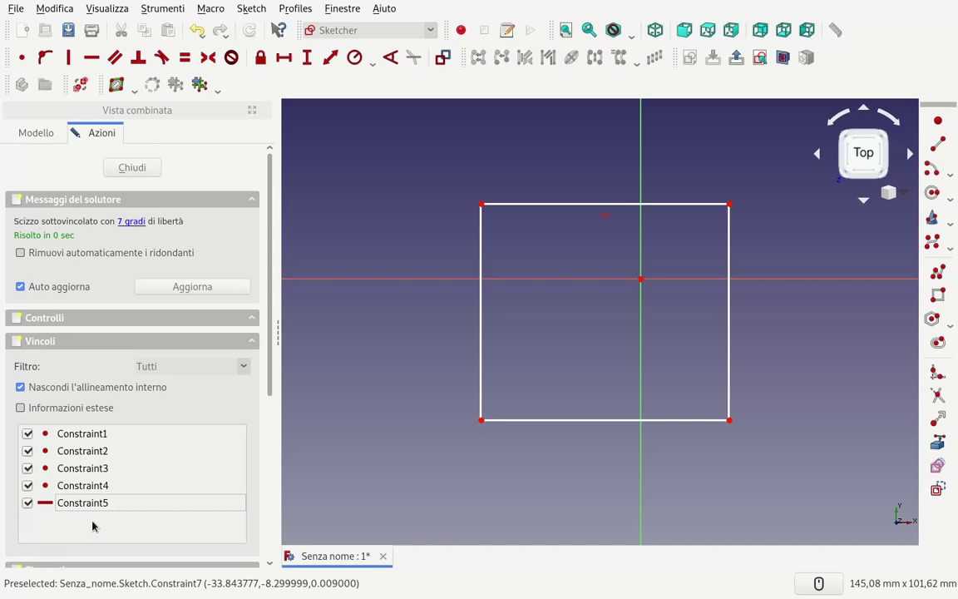
left_click(82, 503)
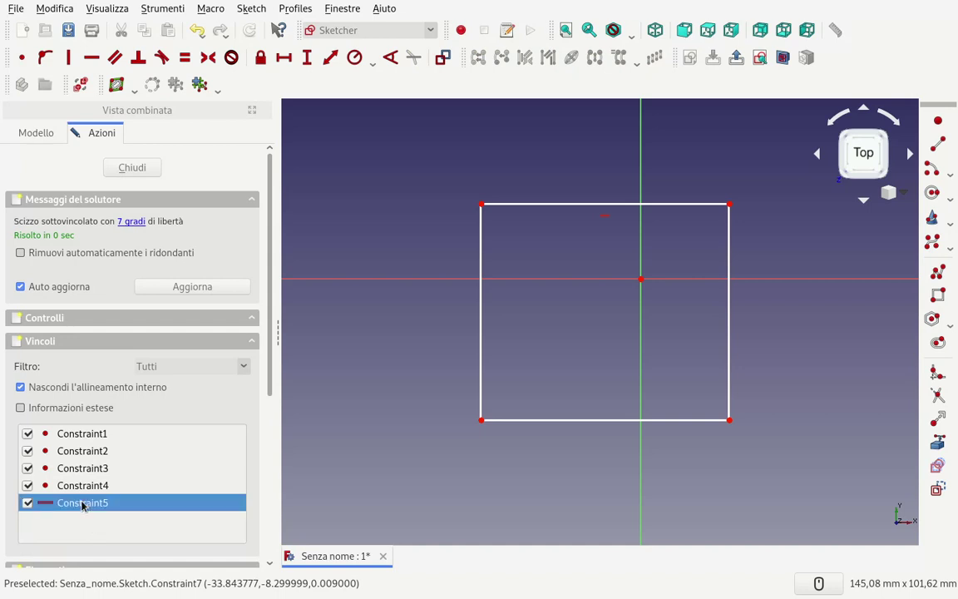
key("Delete")
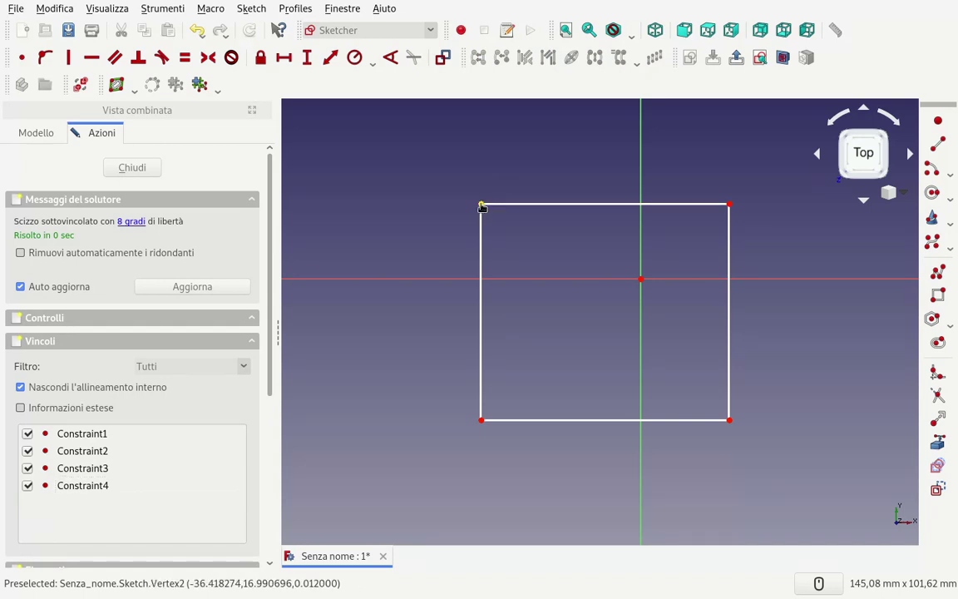
Step: Drag the top-left, bottom-left and bottom-right corners outward so every edge slants
left_click_drag(481, 205, 388, 179)
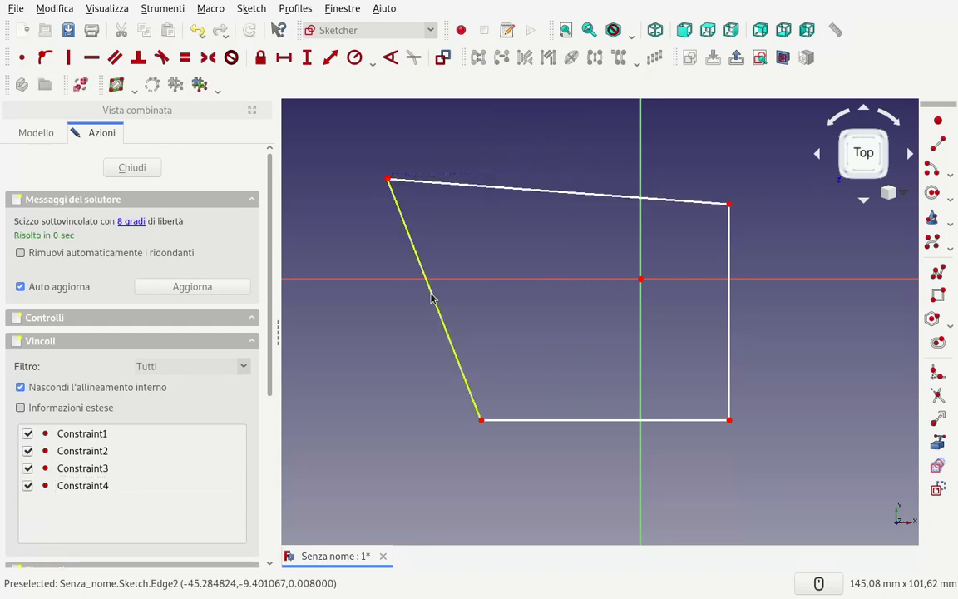
mouse_move(481, 419)
left_mouse_down()
mouse_move(367, 468)
mouse_move(304, 449)
left_mouse_up()
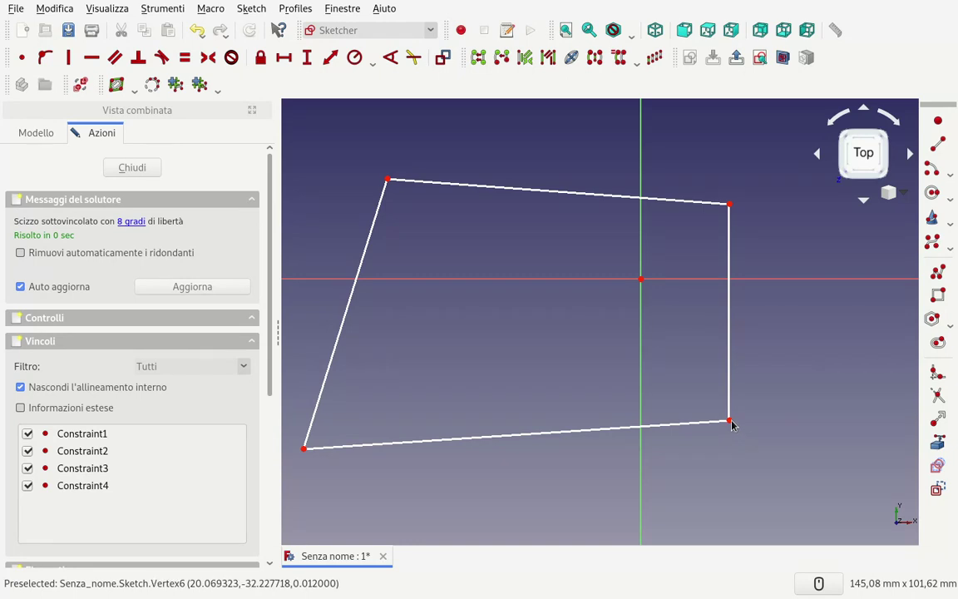
left_click_drag(729, 423, 788, 427)
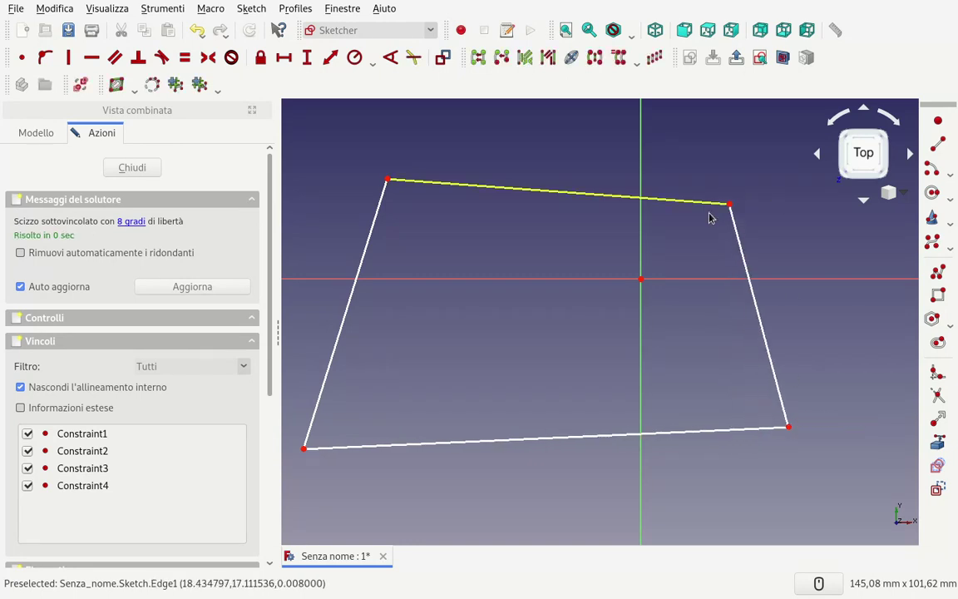
Step: Try the Symmetric constraint with incomplete selections and dismiss the invalid-selection errors
left_click(208, 57)
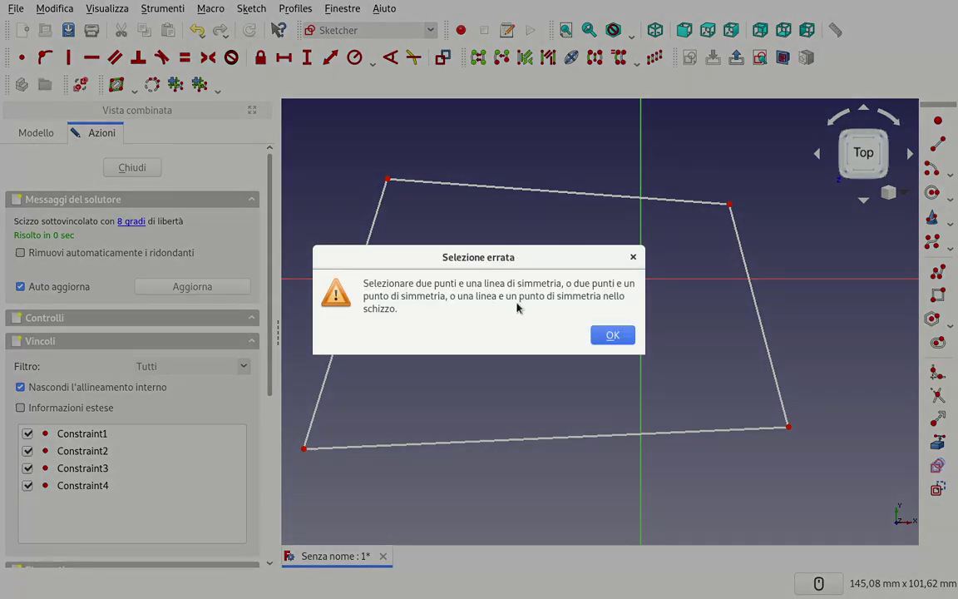
left_click(624, 336)
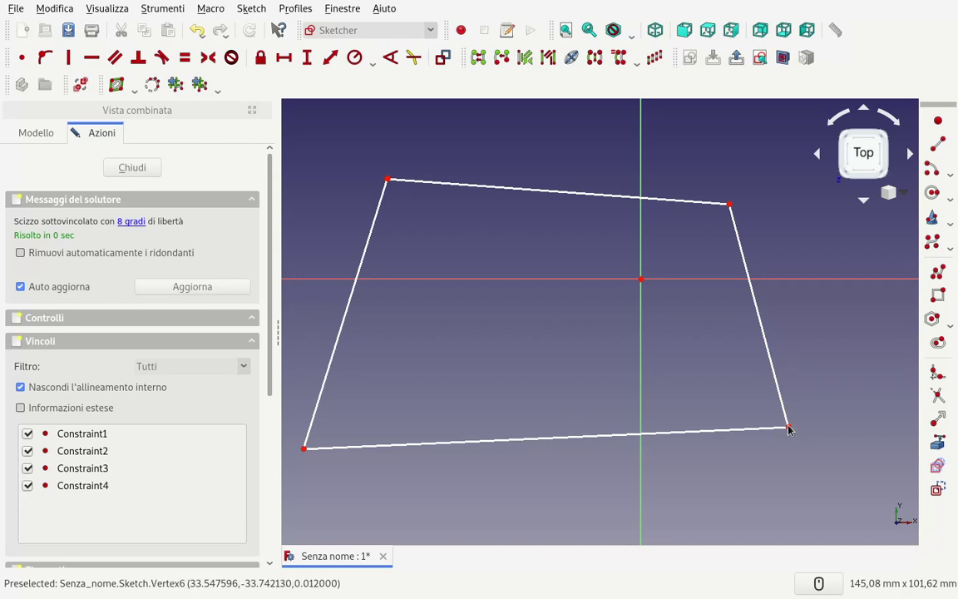
scroll(441, 191, "down", 3)
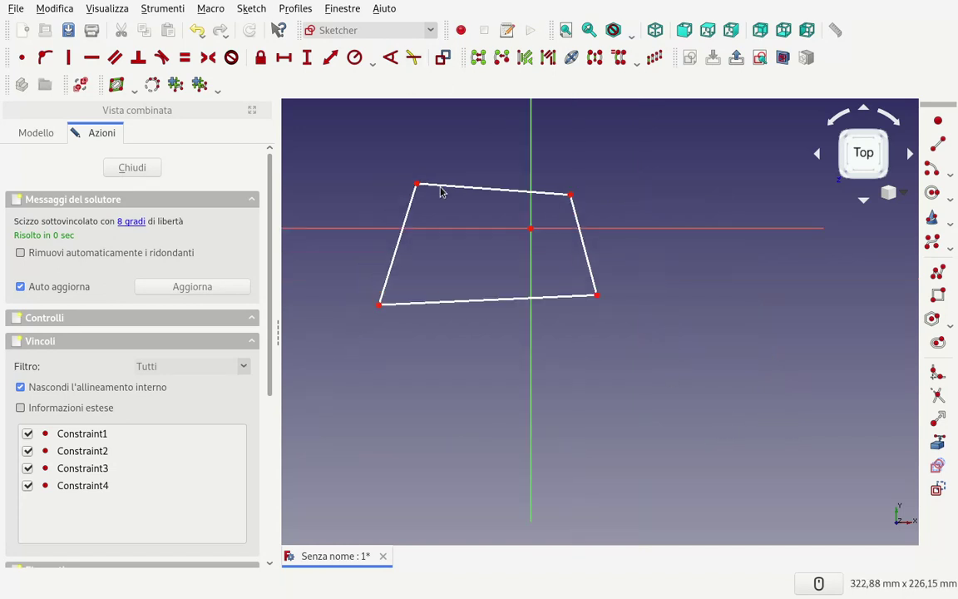
scroll(441, 190, "up", 3)
scroll(441, 191, "up", 2)
scroll(441, 191, "down", 2)
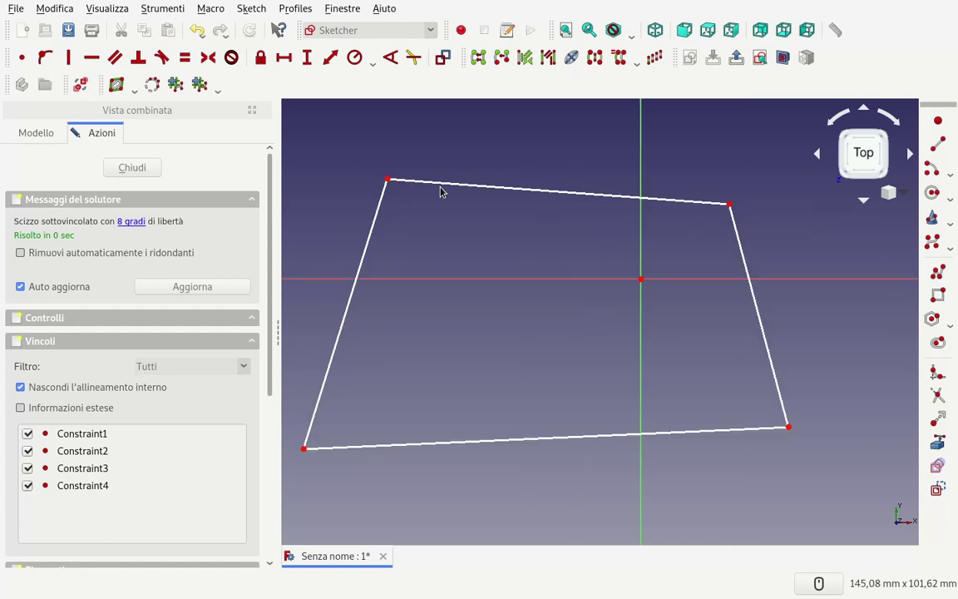
left_click(388, 180)
left_click(397, 279)
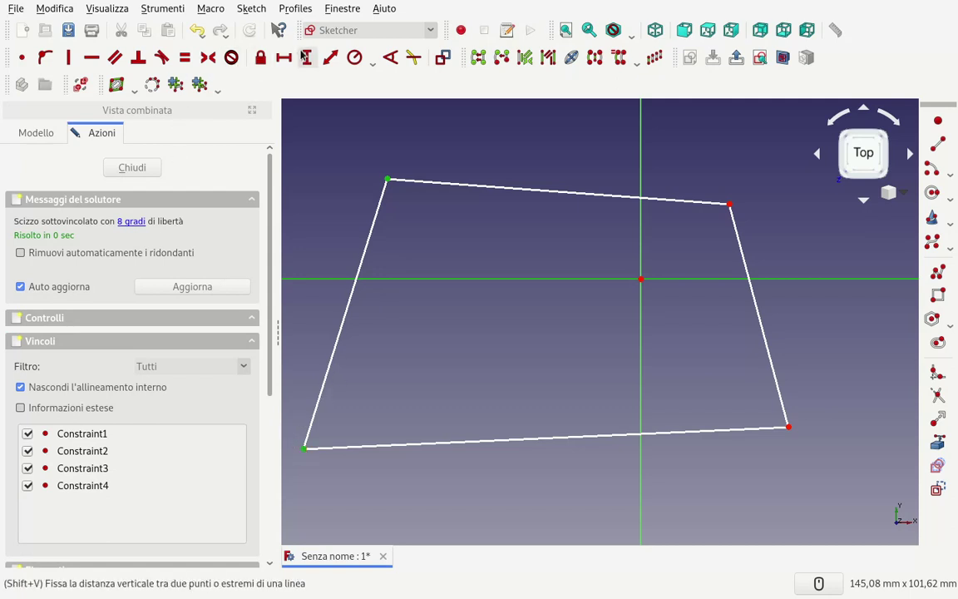
left_click(209, 58)
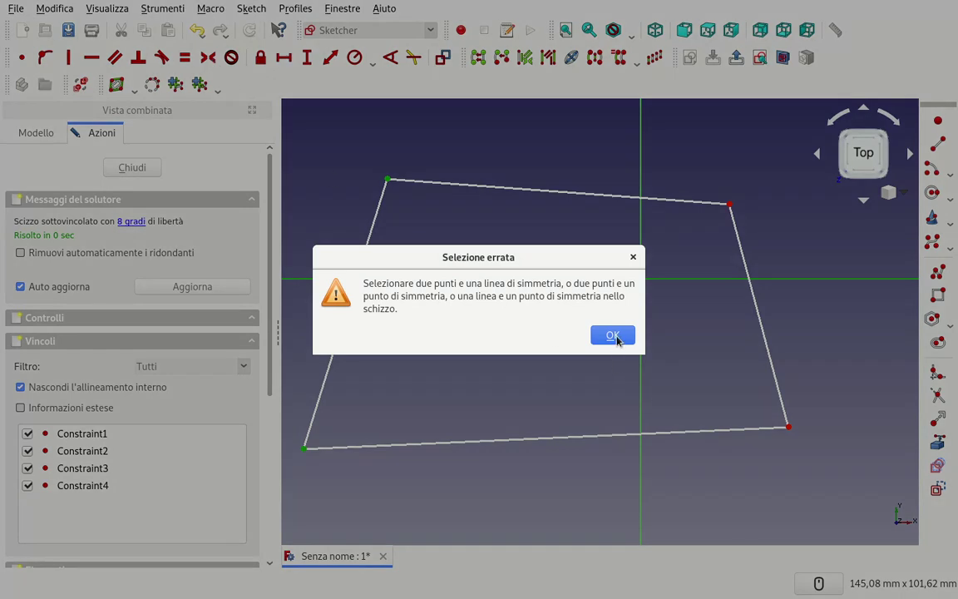
left_click(613, 335)
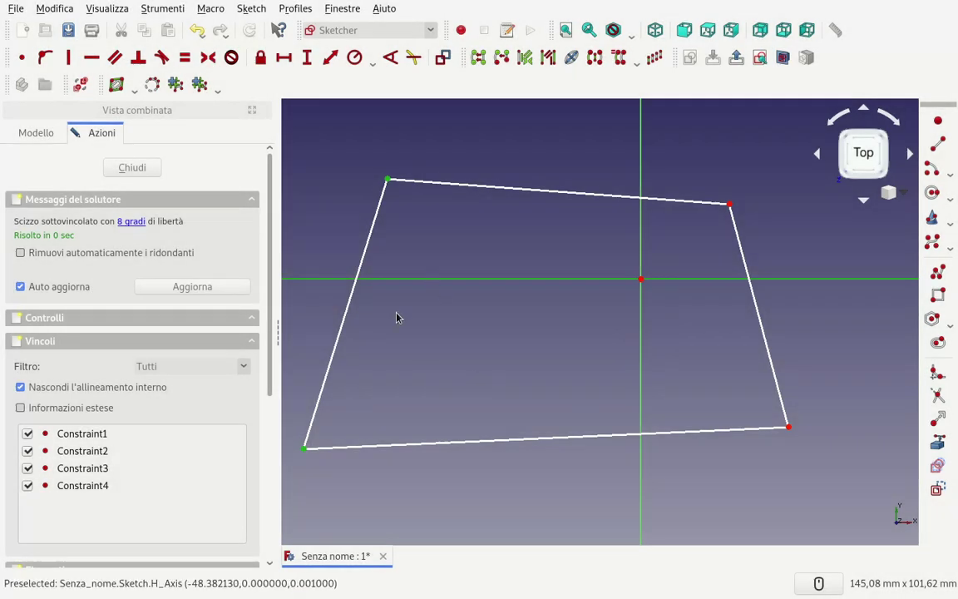
Step: Make the bottom-left and top-left corners symmetric about the horizontal axis
left_click(434, 395)
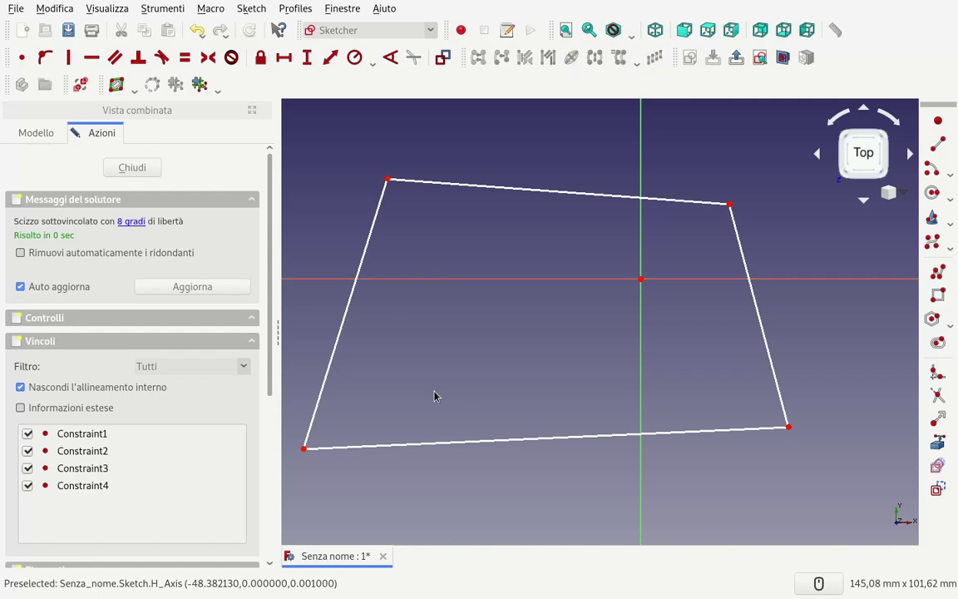
left_click(305, 448)
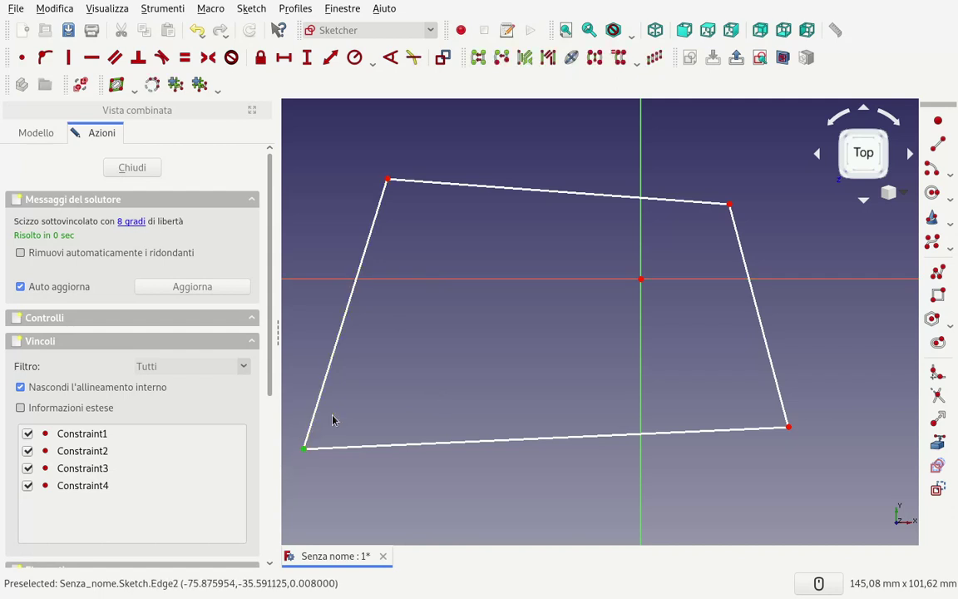
left_click(457, 280)
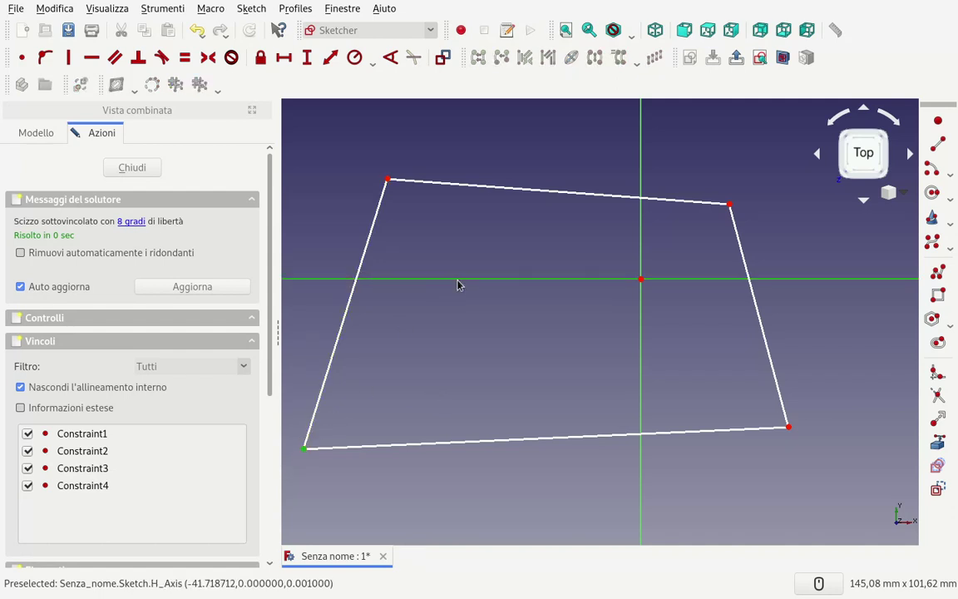
left_click(387, 181)
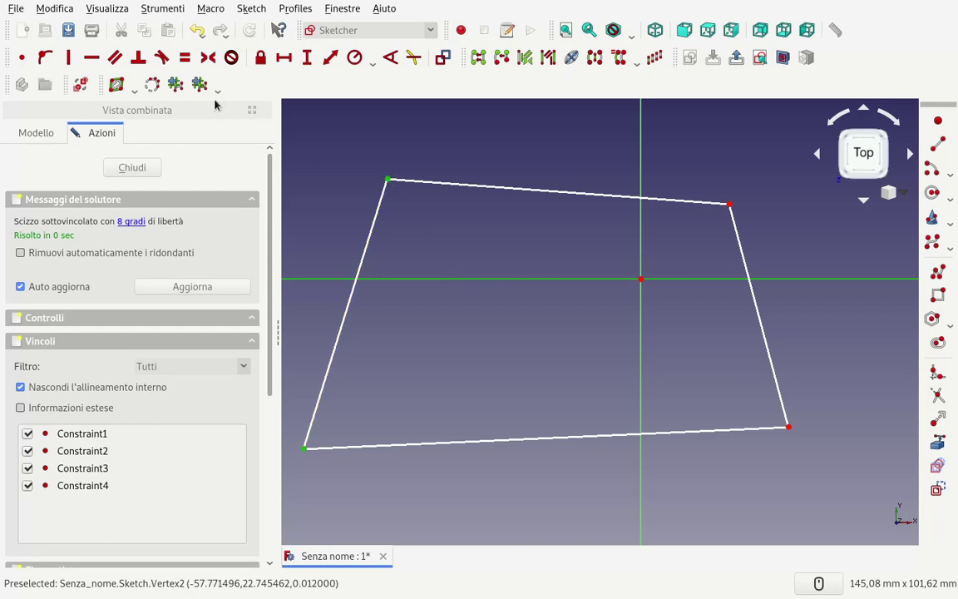
left_click(207, 60)
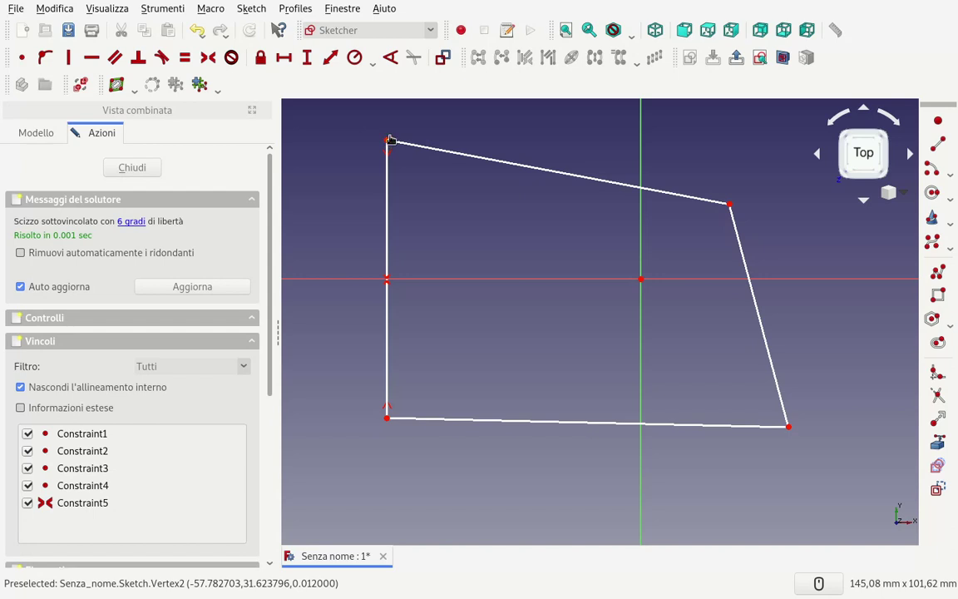
Step: Drag the top-left, bottom-left and top-right corners to test how they move
left_click_drag(390, 139, 380, 169)
left_click_drag(376, 389, 378, 385)
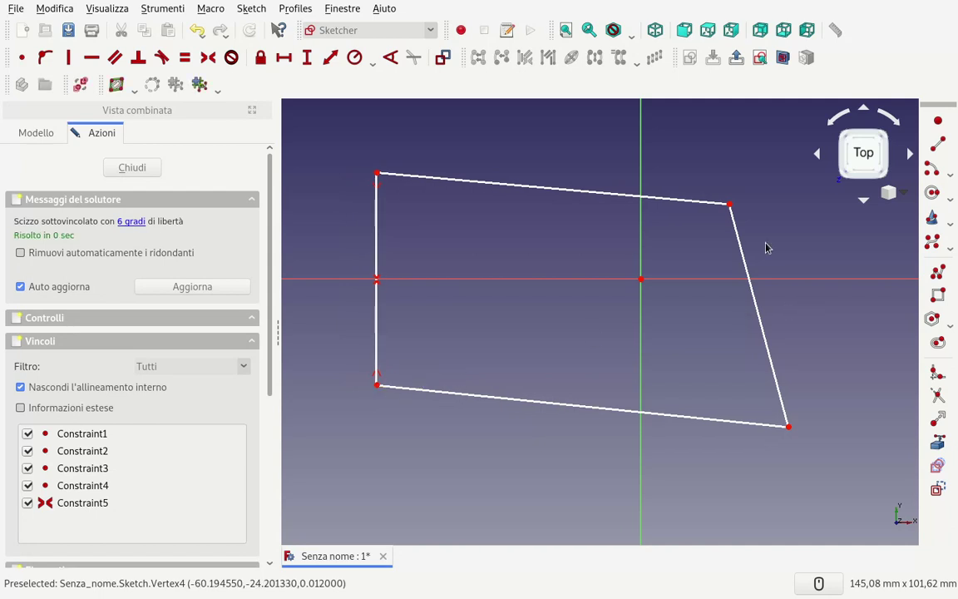
mouse_move(730, 205)
left_mouse_down()
mouse_move(754, 210)
mouse_move(697, 216)
left_mouse_up()
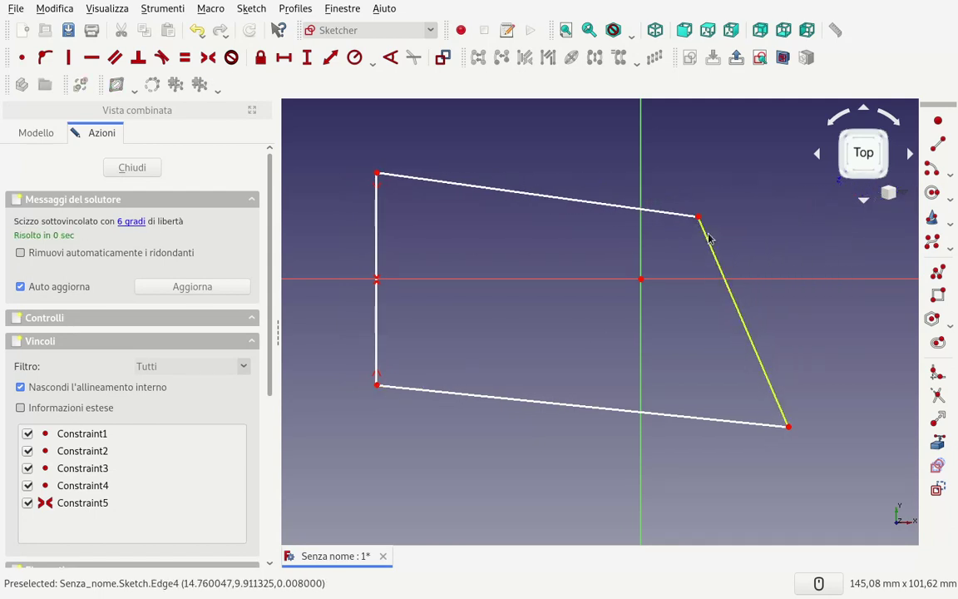
Step: Constrain the right edge vertical as Constraint6 and drag it into a new position
left_click(735, 312)
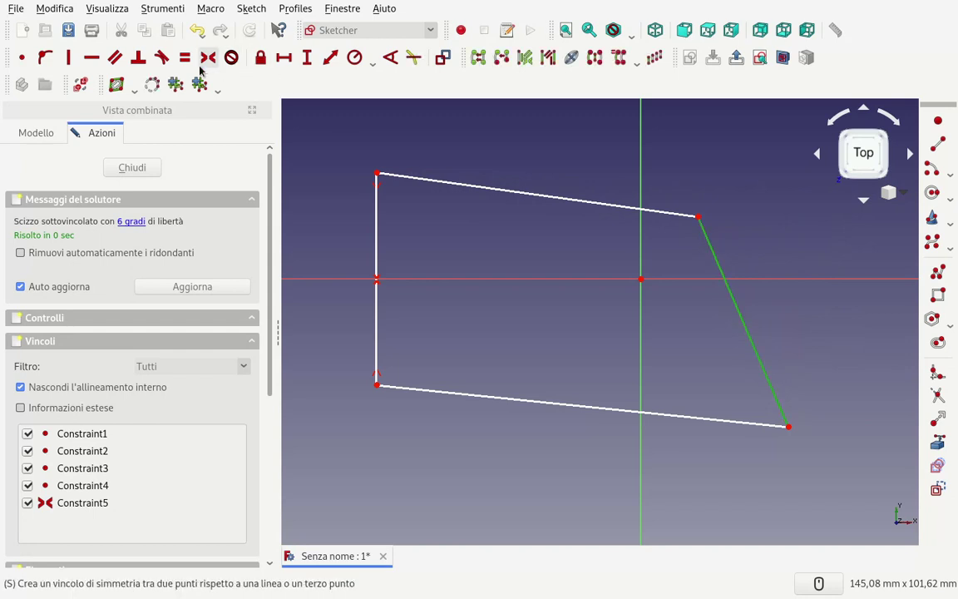
left_click(70, 58)
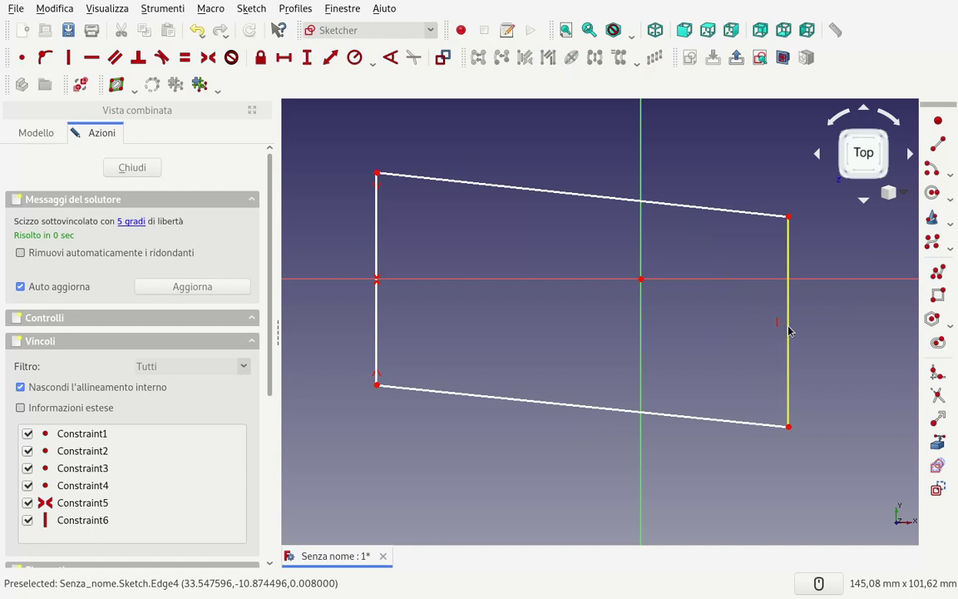
mouse_move(786, 324)
left_mouse_down()
mouse_move(676, 323)
mouse_move(839, 371)
left_mouse_up()
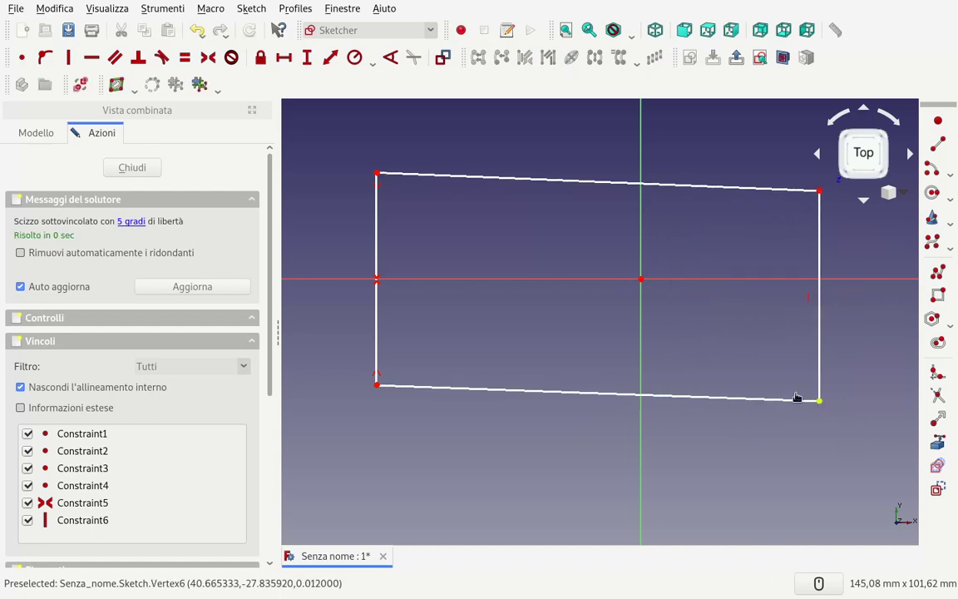
mouse_move(819, 401)
left_mouse_down()
mouse_move(705, 396)
mouse_move(808, 386)
mouse_move(751, 398)
mouse_move(729, 464)
mouse_move(772, 405)
left_mouse_up()
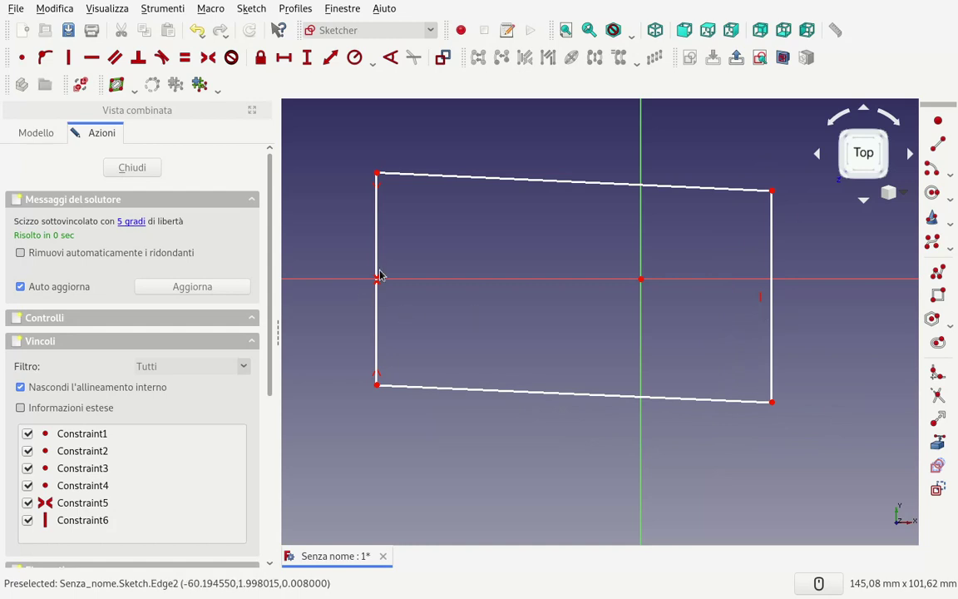
left_click(773, 192)
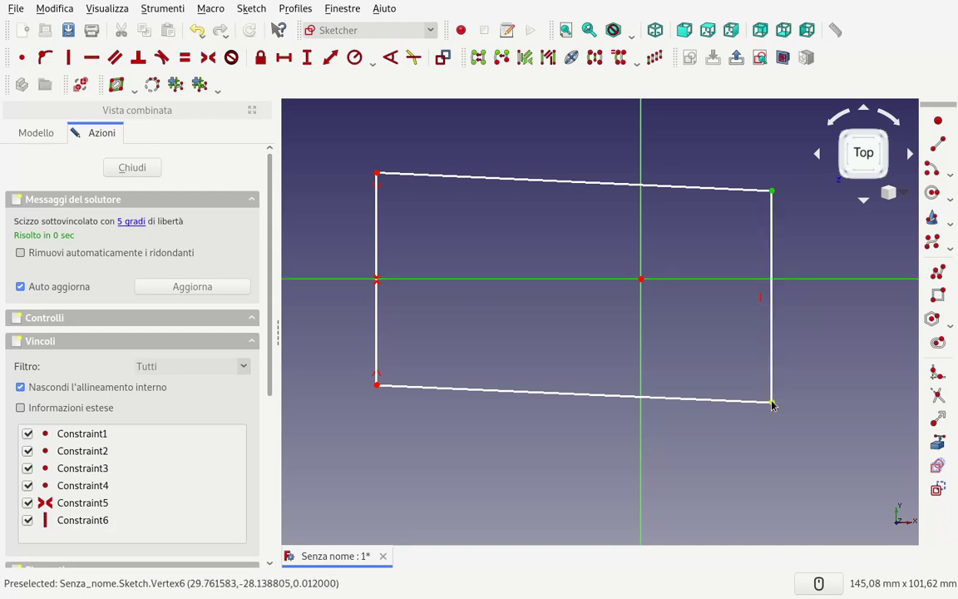
Step: Make the right corners symmetric about the horizontal axis and delete the redundant vertical Constraint6
left_click(208, 60)
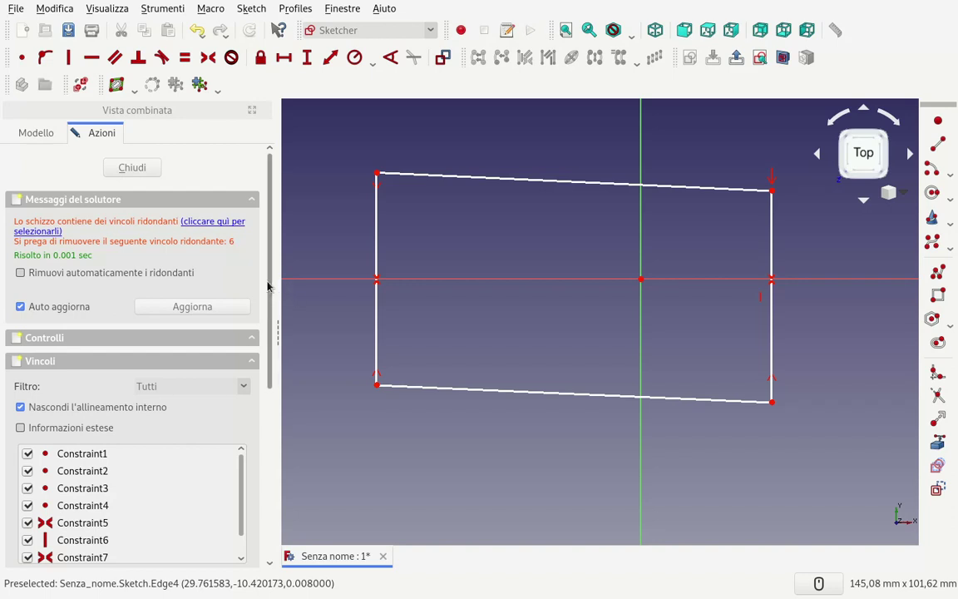
scroll(168, 402, "down", 3)
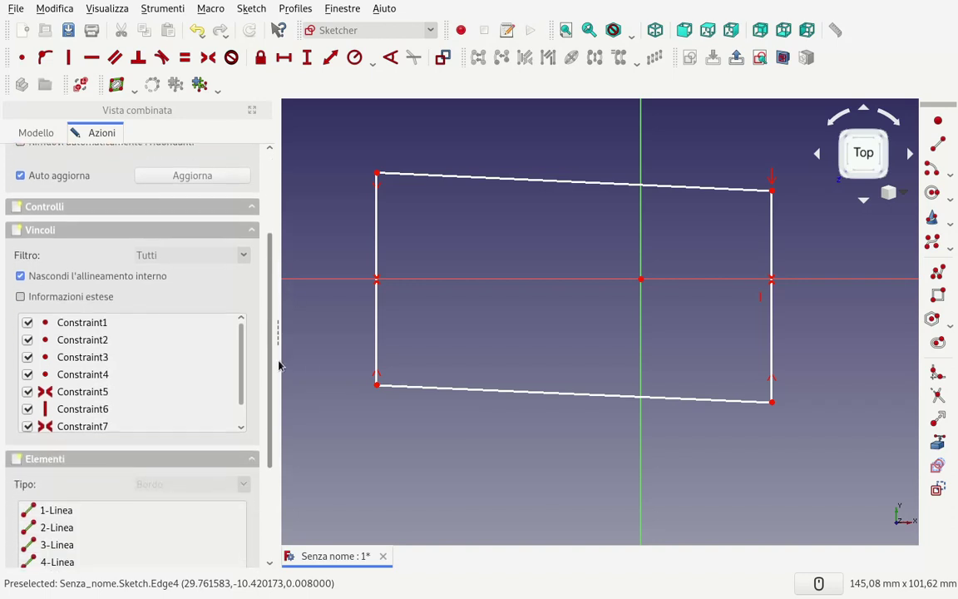
left_click(82, 411)
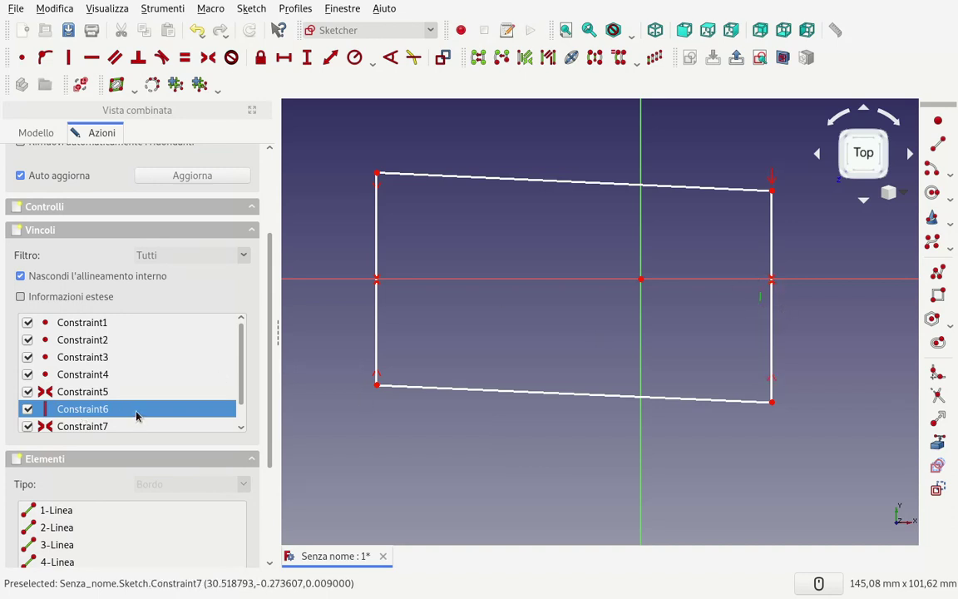
key("Delete")
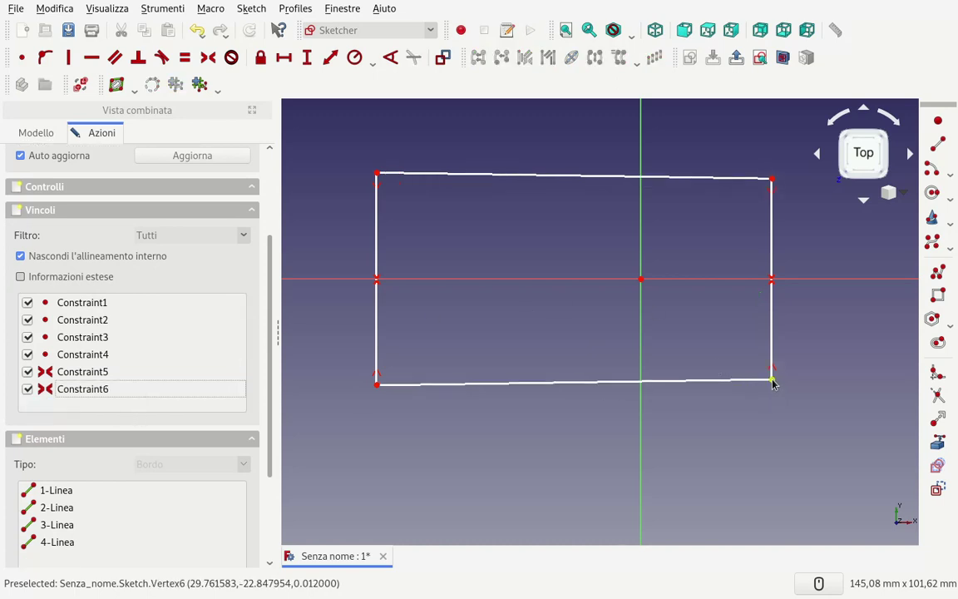
mouse_move(772, 382)
left_mouse_down()
mouse_move(706, 376)
mouse_move(783, 411)
mouse_move(782, 391)
mouse_move(786, 418)
left_mouse_up()
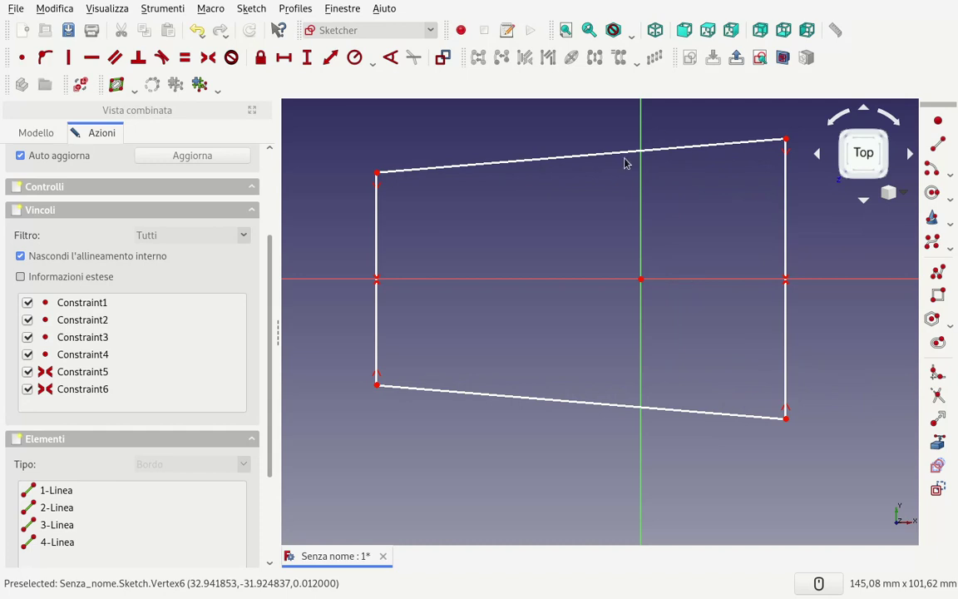
Step: Make the two top corners symmetric about the vertical axis, then shrink the rectangle
left_click(785, 140)
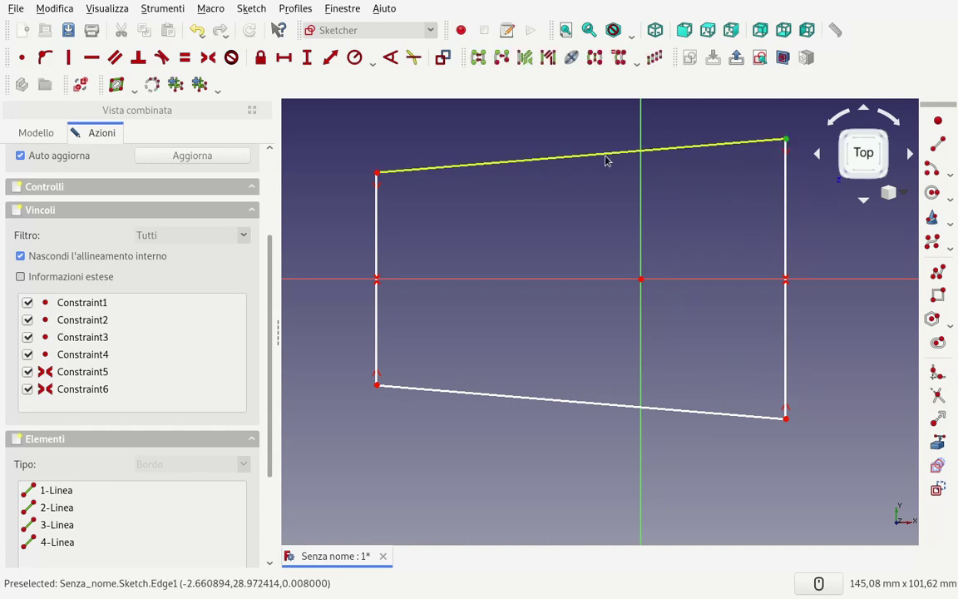
left_click(376, 175)
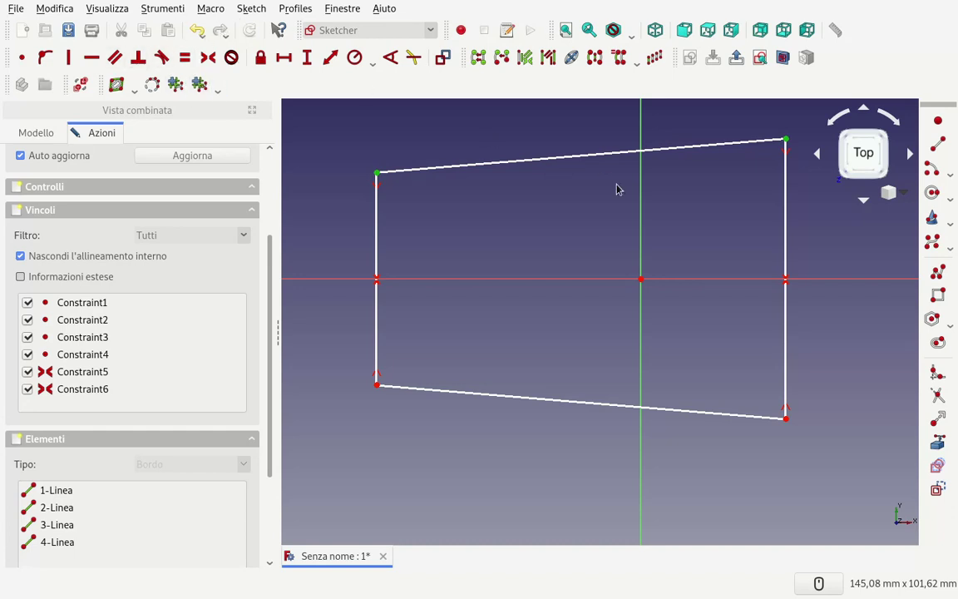
left_click(639, 197)
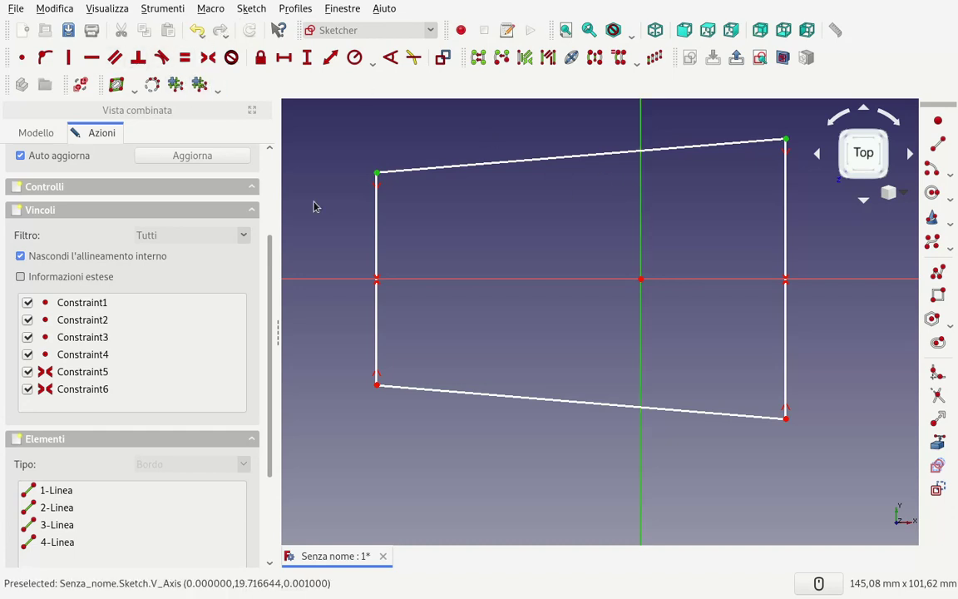
left_click(207, 57)
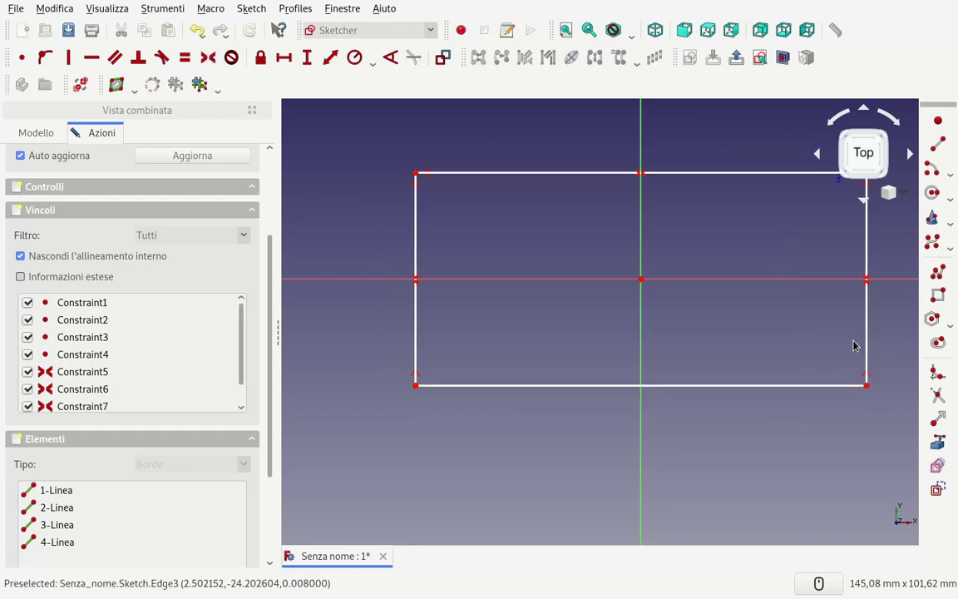
mouse_move(868, 386)
left_mouse_down()
mouse_move(696, 313)
mouse_move(703, 430)
mouse_move(765, 402)
mouse_move(780, 406)
left_mouse_up()
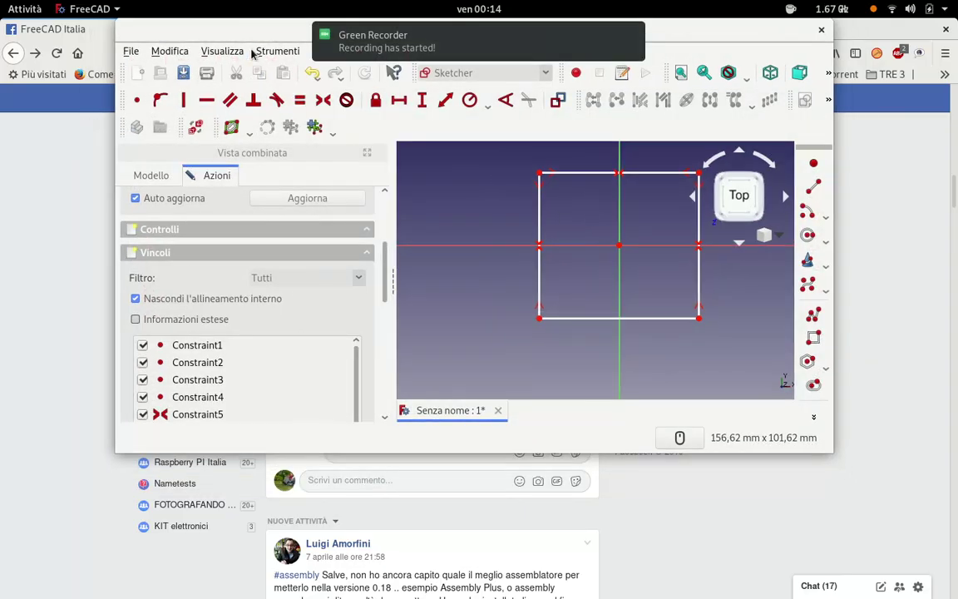
Step: Bring up the Green Recorder window over FreeCAD
left_click(355, 37)
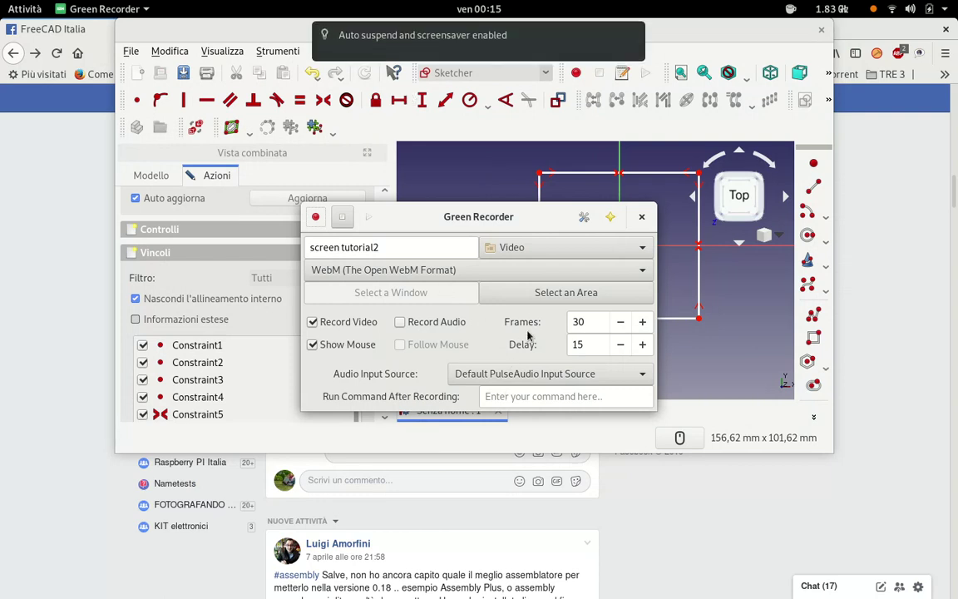